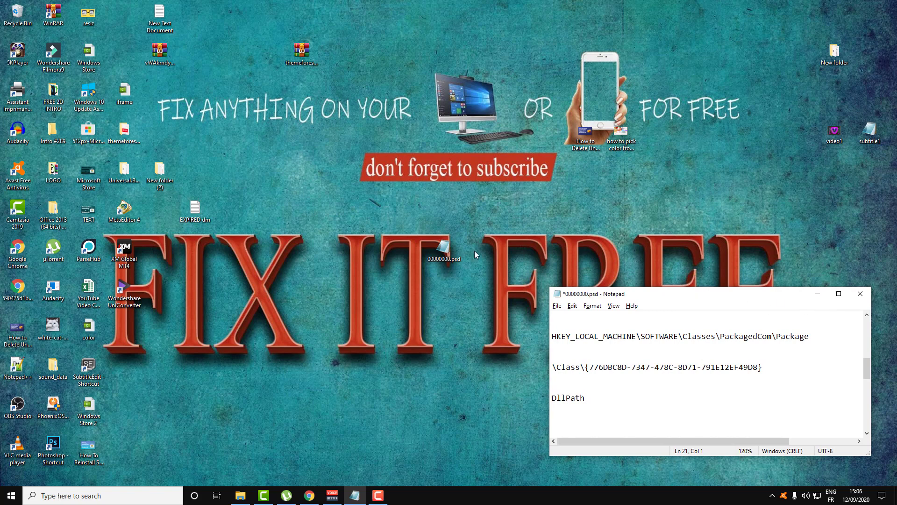
Step: Check the desktop archive file's context-menu actions, then dismiss the menu
{"action": "left_click", "coordinate": [300, 59]}
{"action": "right_click", "coordinate": [299, 59]}
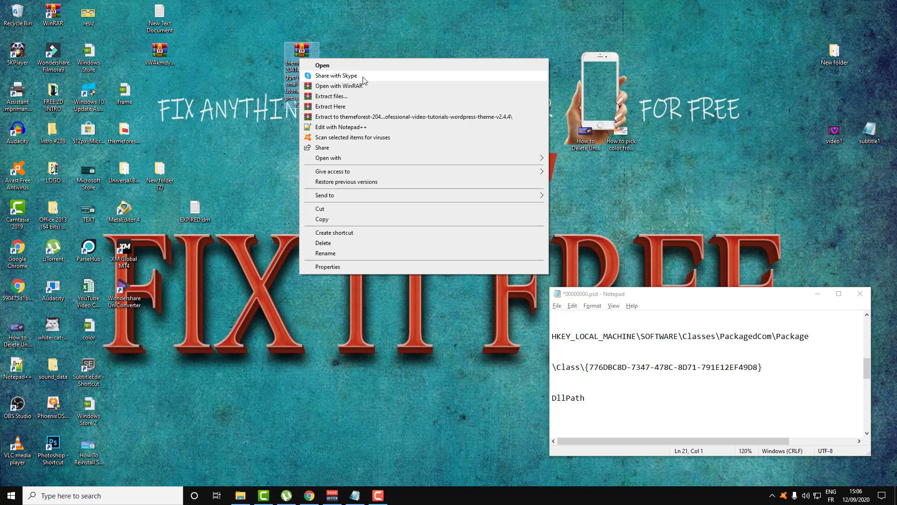
{"action": "left_click", "coordinate": [258, 80]}
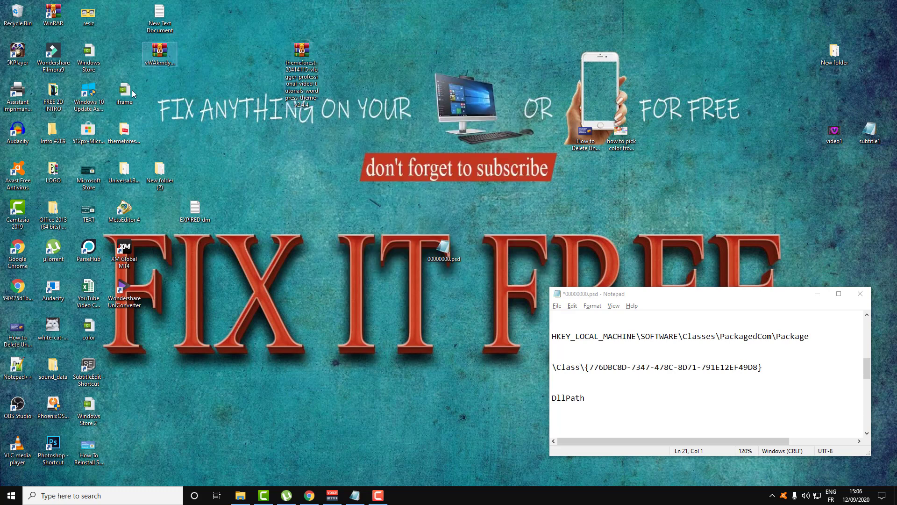
Step: Search Windows for 'reged' and look at Registry Editor's extra launch options
{"action": "left_click", "coordinate": [80, 497]}
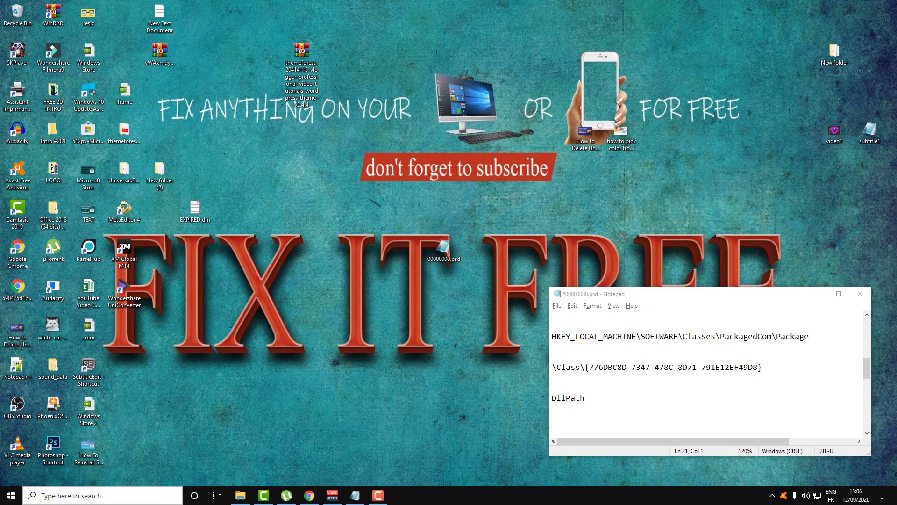
{"action": "type", "text": "r"}
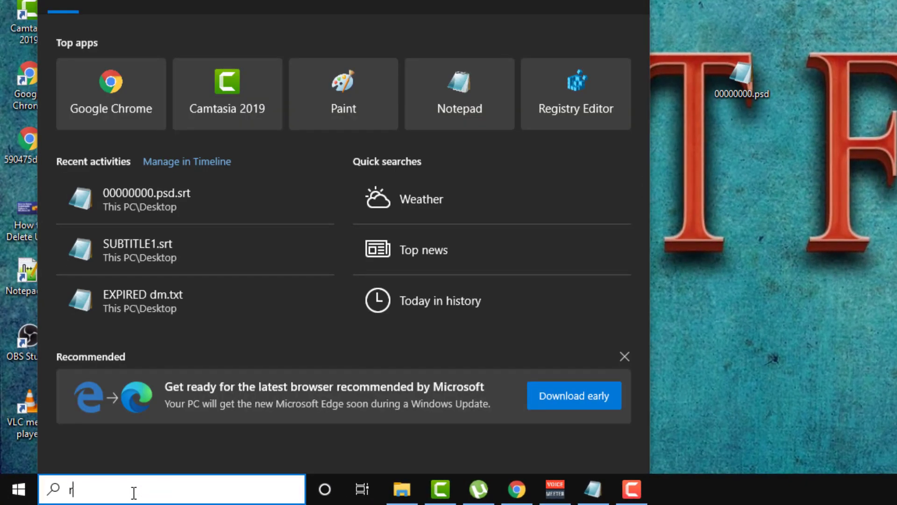
{"action": "type", "text": "eged"}
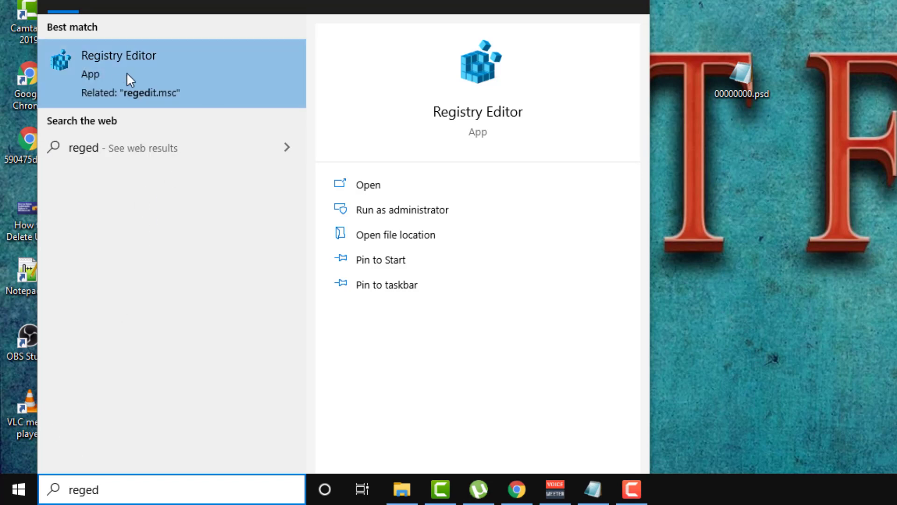
{"action": "right_click", "coordinate": [158, 68]}
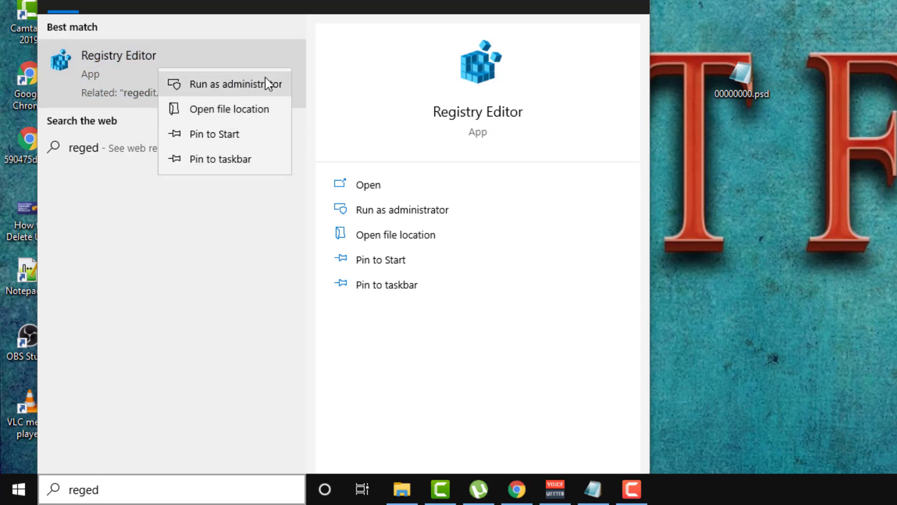
{"action": "left_click", "coordinate": [135, 485]}
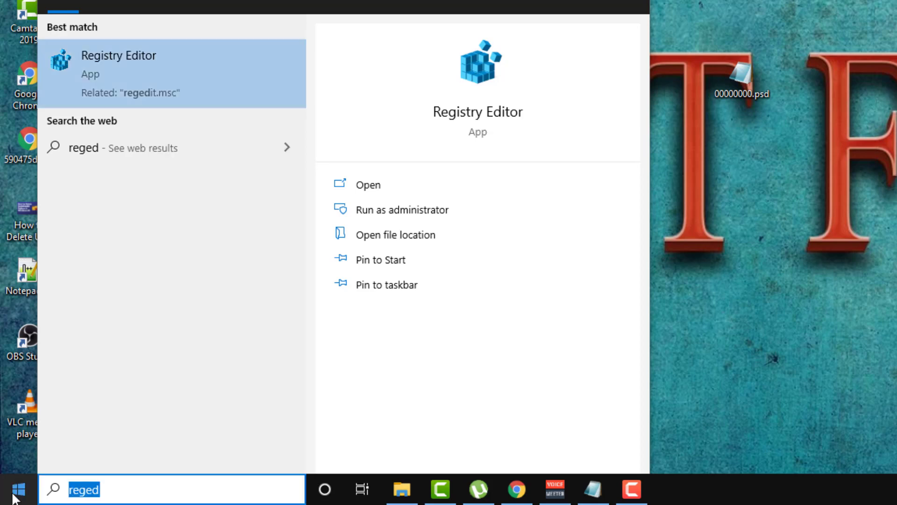
Step: Clear the search and get 'regedit' ready in the Run dialog's Open box
{"action": "key", "text": "BackSpace"}
{"action": "key", "text": "super+r"}
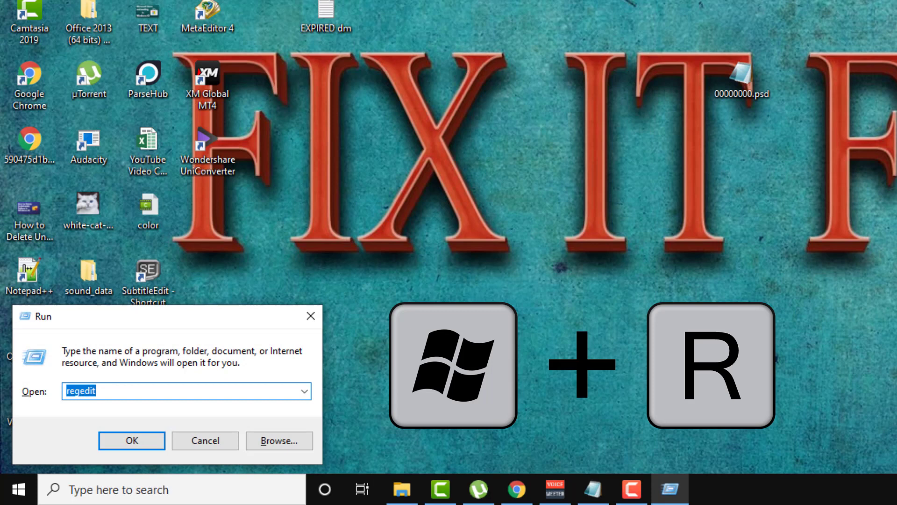
{"action": "left_click", "coordinate": [149, 393]}
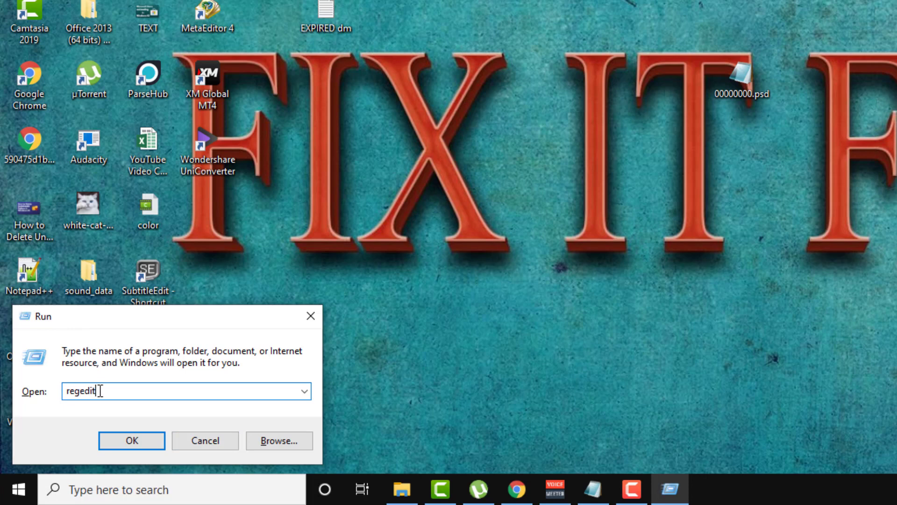
Step: Start regedit, move and shorten its window, and put the Notepad key-path notes beside it
{"action": "left_click", "coordinate": [133, 441]}
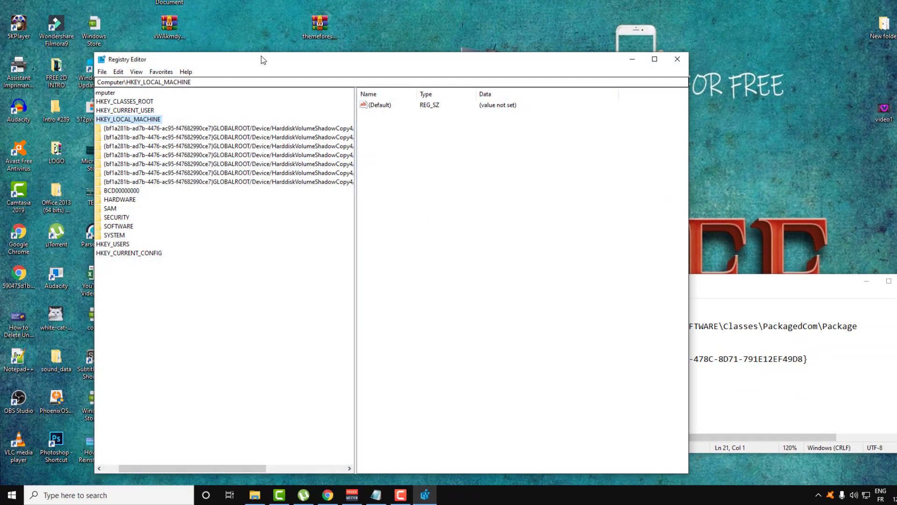
{"action": "left_click_drag", "start_coordinate": [261, 62], "coordinate": [205, 38]}
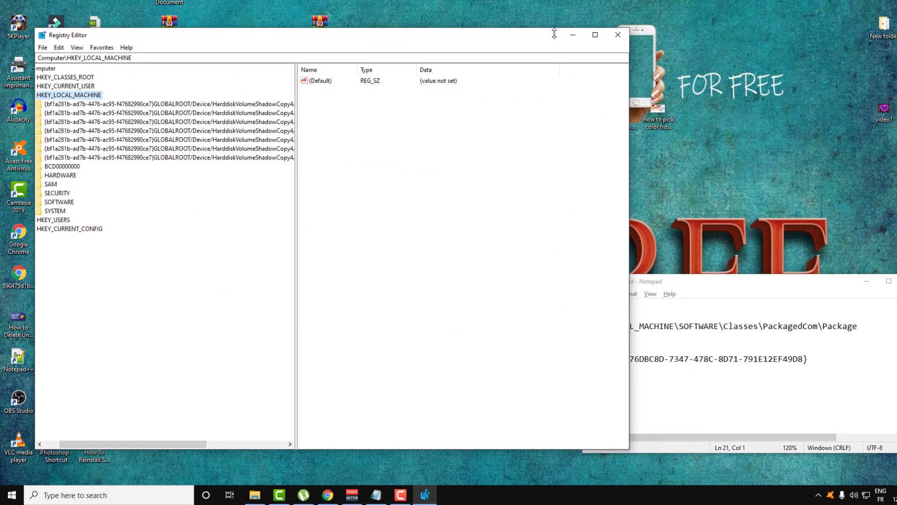
{"action": "left_click_drag", "start_coordinate": [537, 28], "coordinate": [531, 59]}
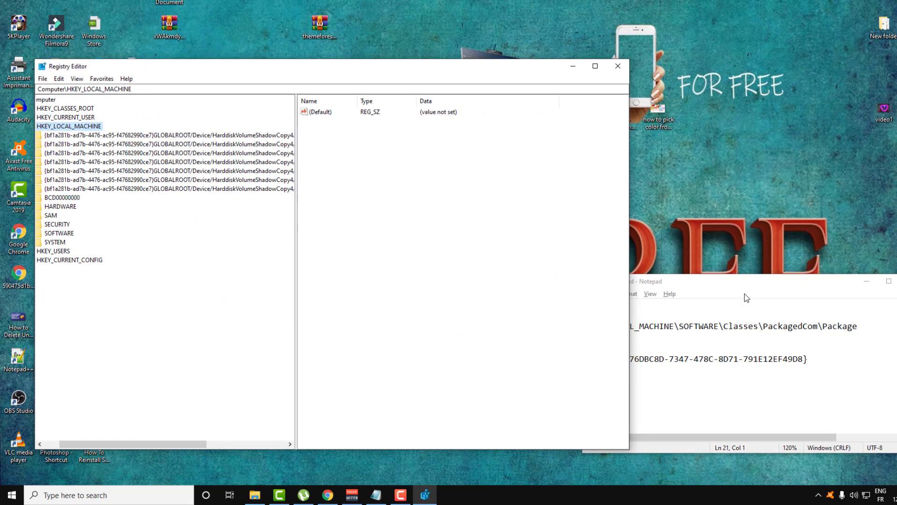
{"action": "left_click_drag", "start_coordinate": [745, 287], "coordinate": [605, 208]}
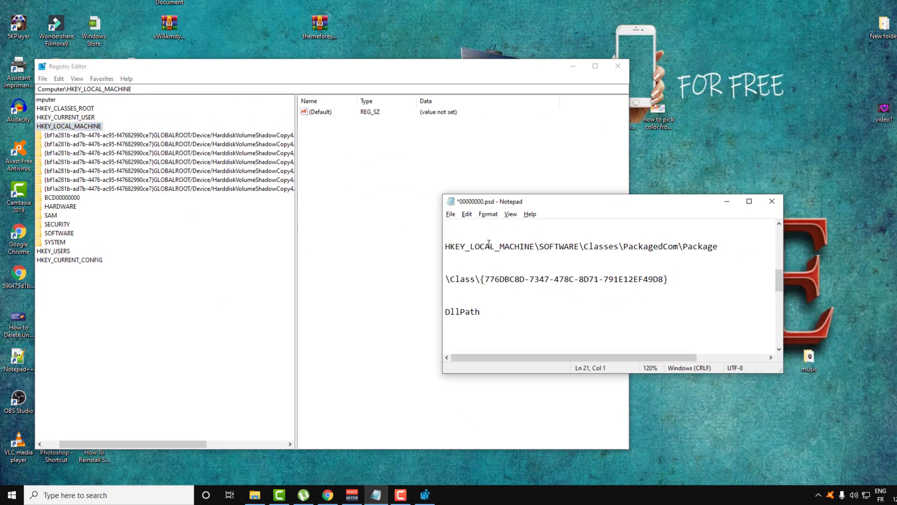
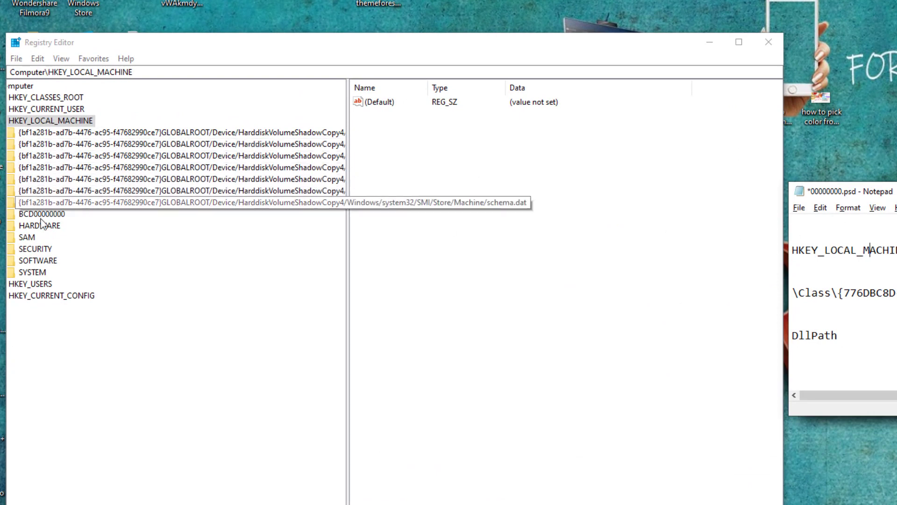
Step: Expand HKEY_LOCAL_MACHINE\SOFTWARE and then its Classes key to list the file-extension subkeys
{"action": "double_click", "coordinate": [18, 260]}
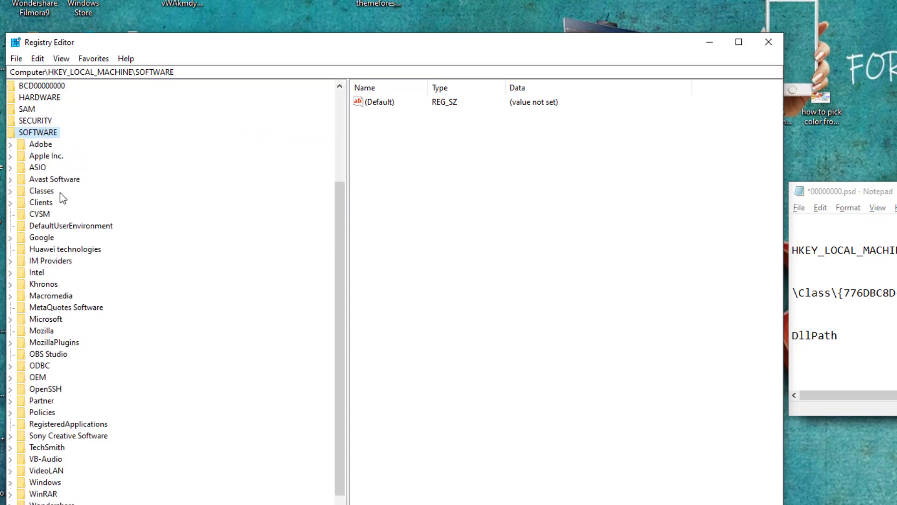
{"action": "scroll", "coordinate": [60, 196], "scroll_direction": "down", "scroll_amount": 1}
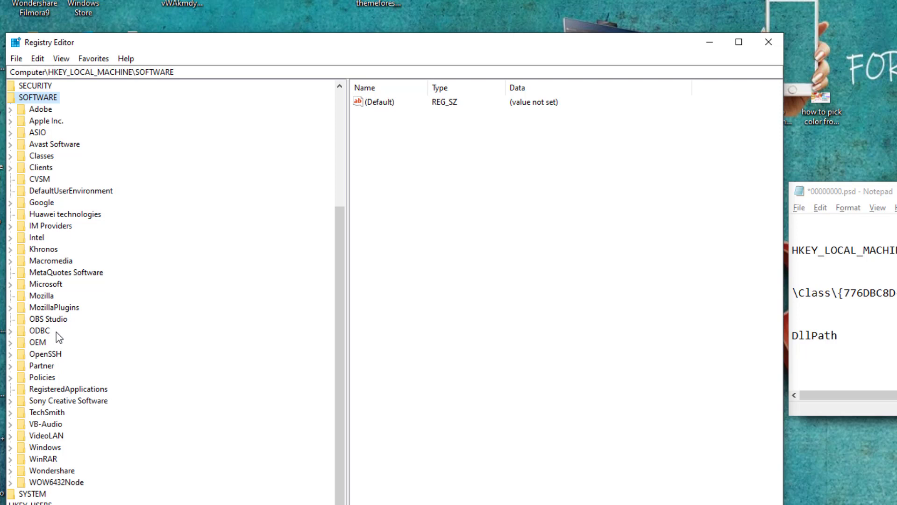
{"action": "scroll", "coordinate": [56, 332], "scroll_direction": "up", "scroll_amount": 1}
{"action": "double_click", "coordinate": [42, 192]}
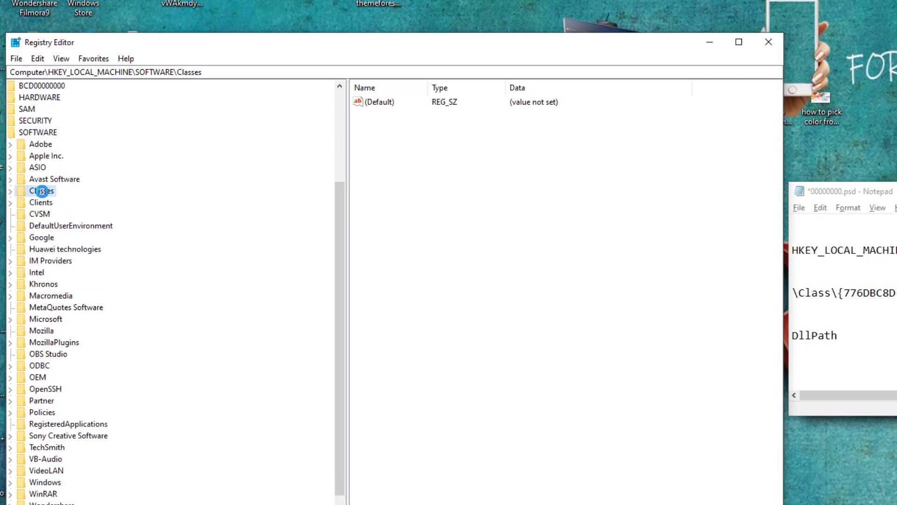
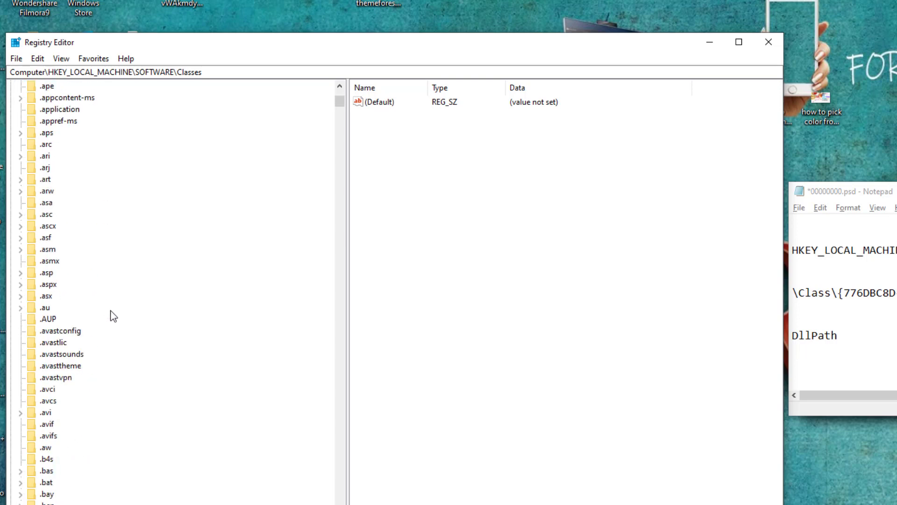
{"action": "scroll", "coordinate": [110, 316], "scroll_direction": "down", "scroll_amount": 5}
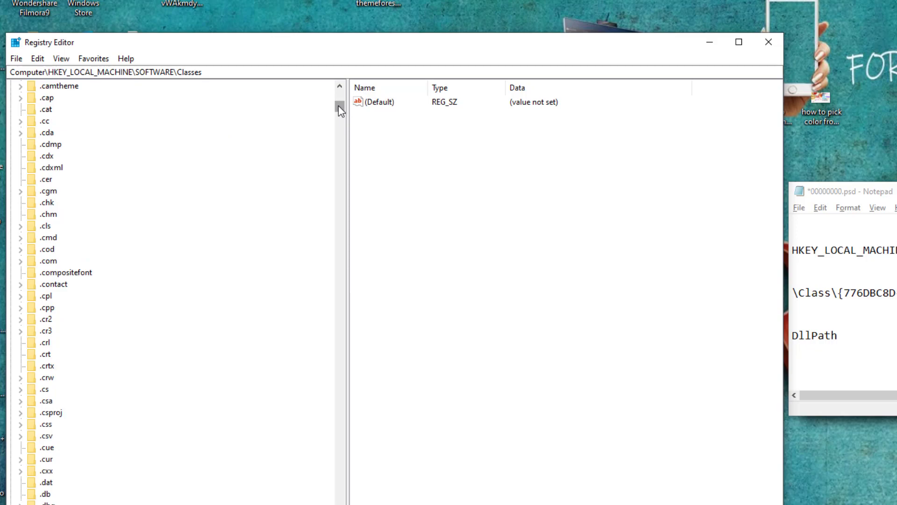
Step: Scroll through the notes to locate the saved PackagedCom\Package registry path
{"action": "left_click_drag", "start_coordinate": [340, 109], "coordinate": [347, 466]}
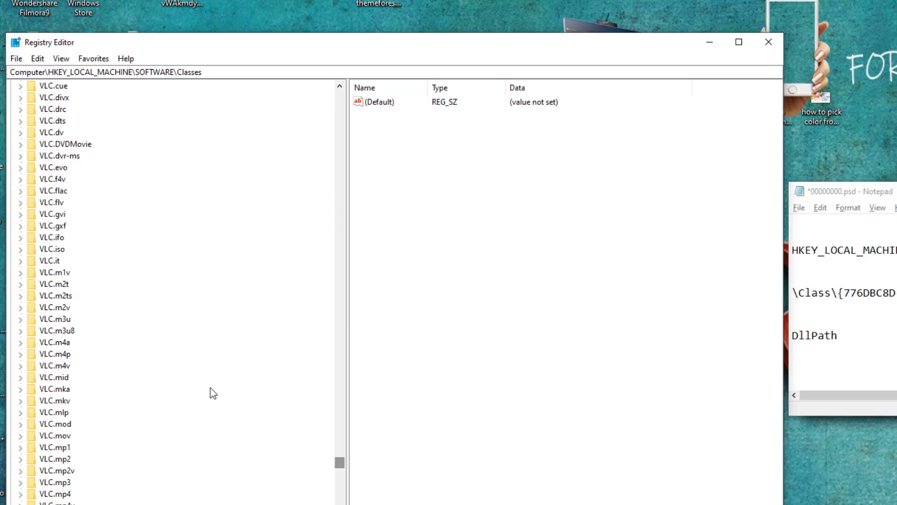
{"action": "scroll", "coordinate": [210, 393], "scroll_direction": "up", "scroll_amount": 20}
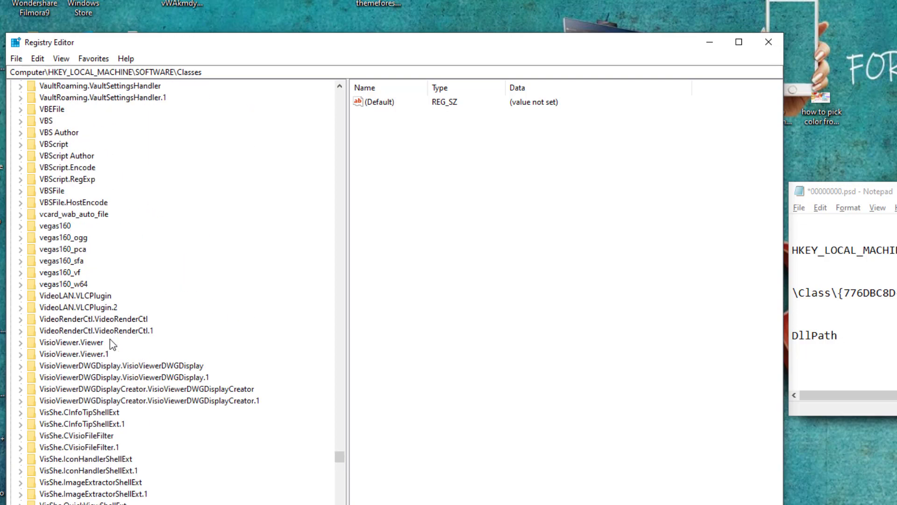
{"action": "scroll", "coordinate": [112, 343], "scroll_direction": "up", "scroll_amount": 20}
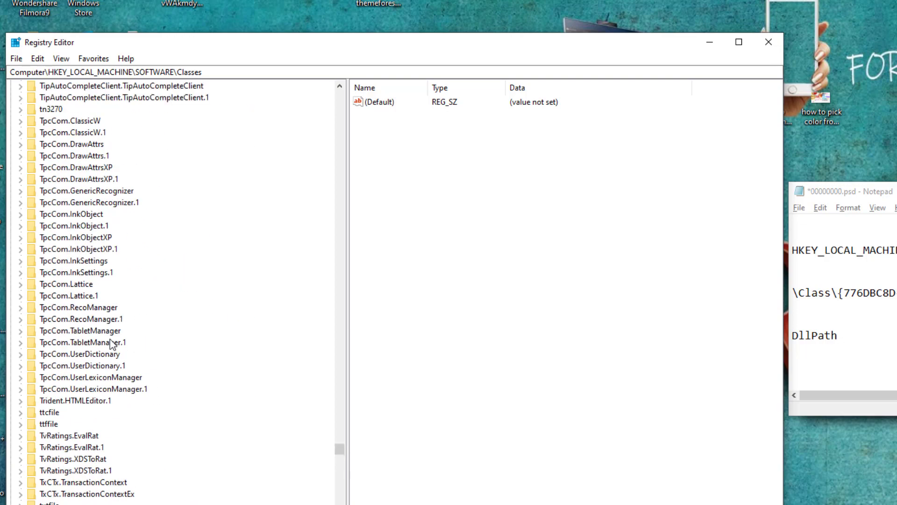
{"action": "scroll", "coordinate": [111, 344], "scroll_direction": "up", "scroll_amount": 20}
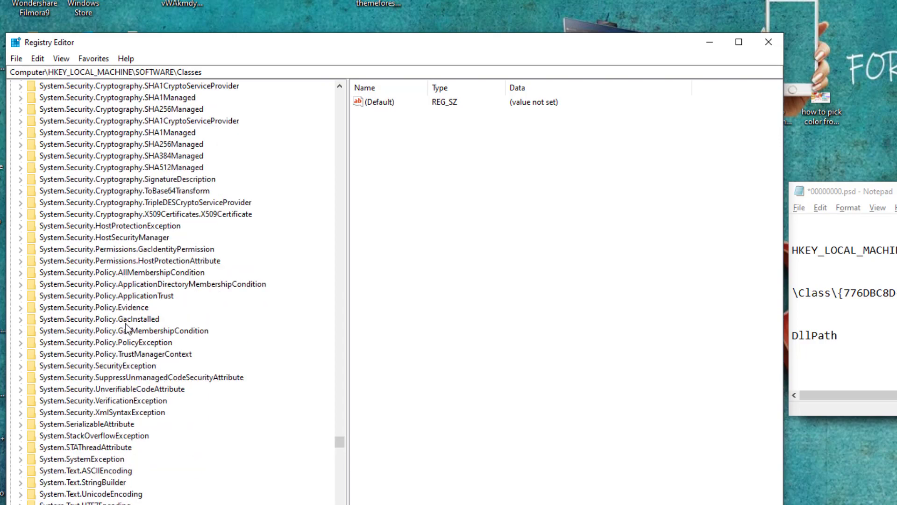
{"action": "scroll", "coordinate": [128, 328], "scroll_direction": "up", "scroll_amount": 13}
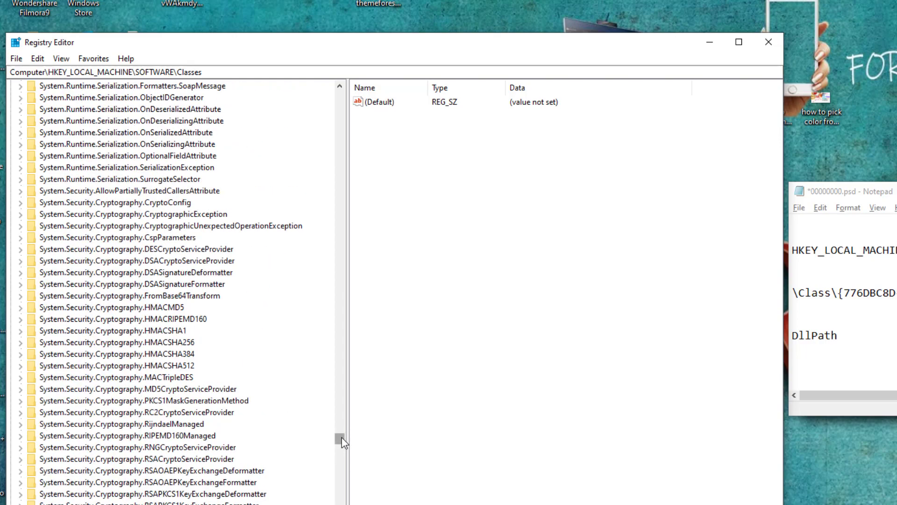
{"action": "left_click_drag", "start_coordinate": [342, 441], "coordinate": [344, 373]}
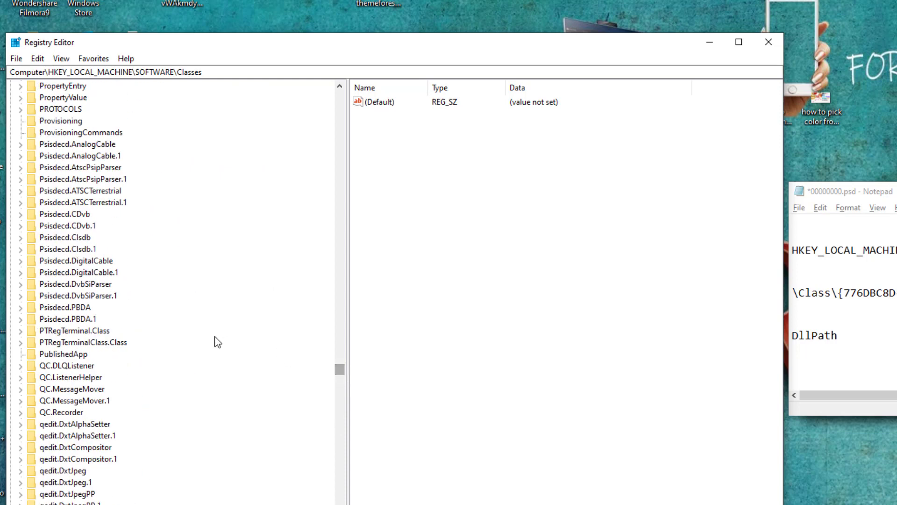
{"action": "scroll", "coordinate": [86, 250], "scroll_direction": "up", "scroll_amount": 4}
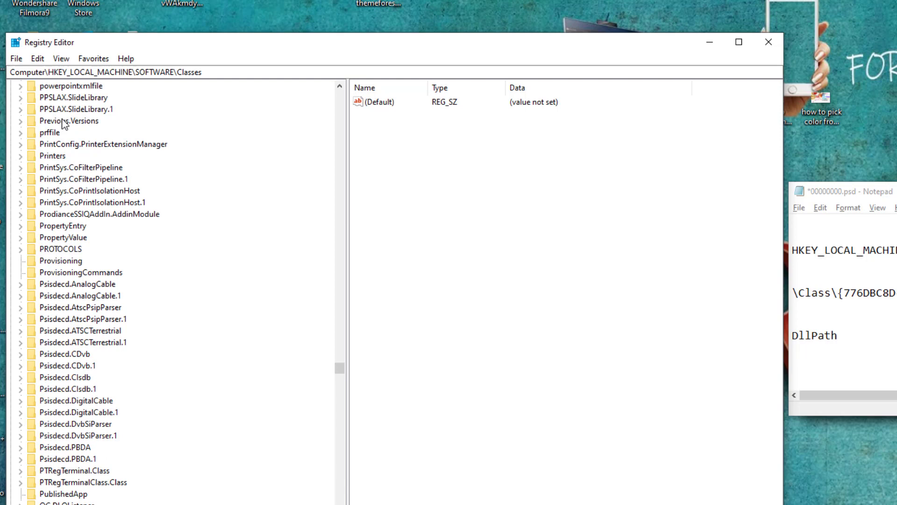
{"action": "scroll", "coordinate": [61, 305], "scroll_direction": "down", "scroll_amount": 3}
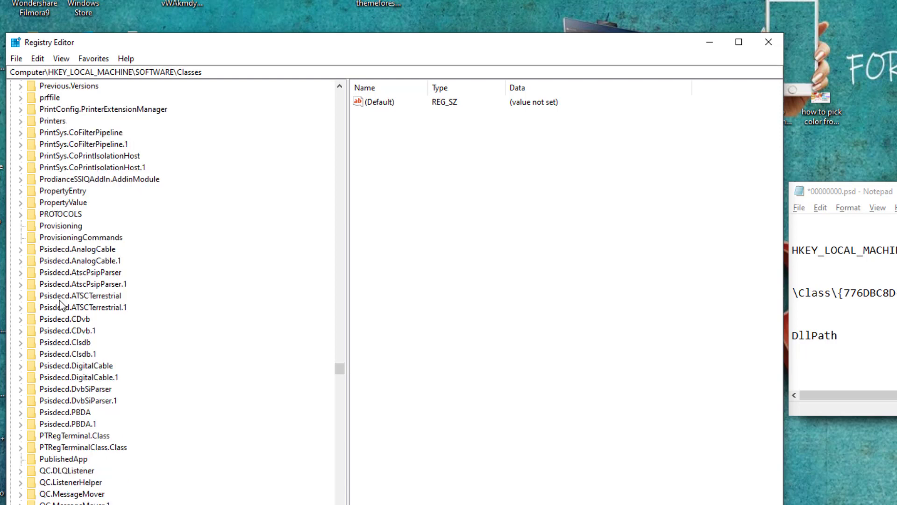
{"action": "scroll", "coordinate": [60, 305], "scroll_direction": "up", "scroll_amount": 5}
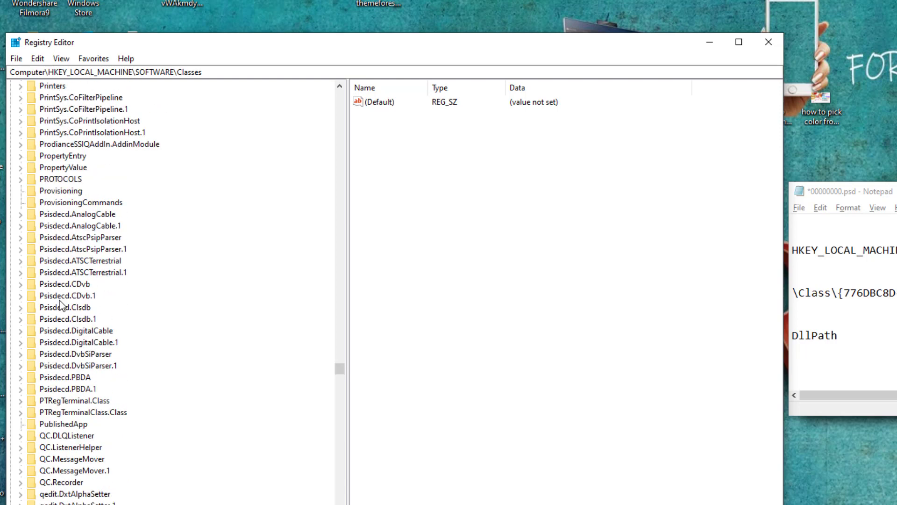
{"action": "left_click", "coordinate": [68, 216]}
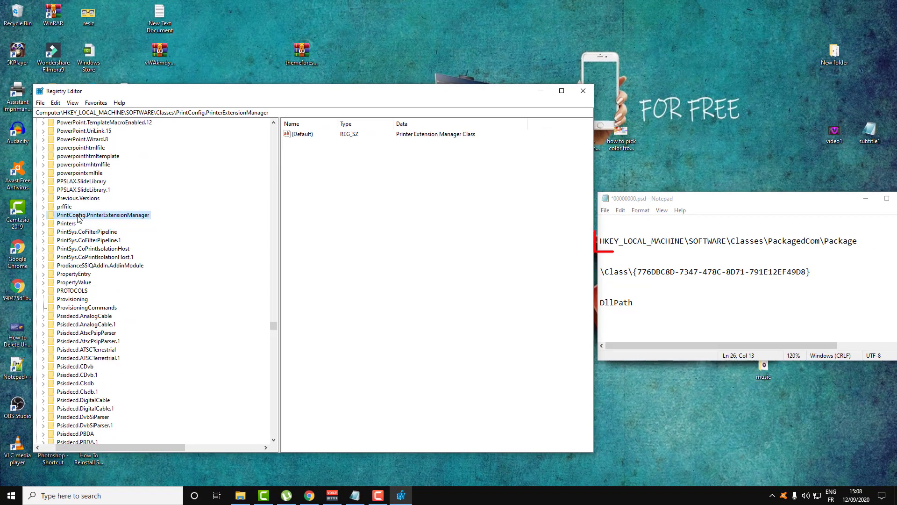
Step: Paste the saved HKEY_LOCAL_MACHINE\SOFTWARE\Classes\PackagedCom\Package path over the address bar path and go there
{"action": "left_click", "coordinate": [833, 242]}
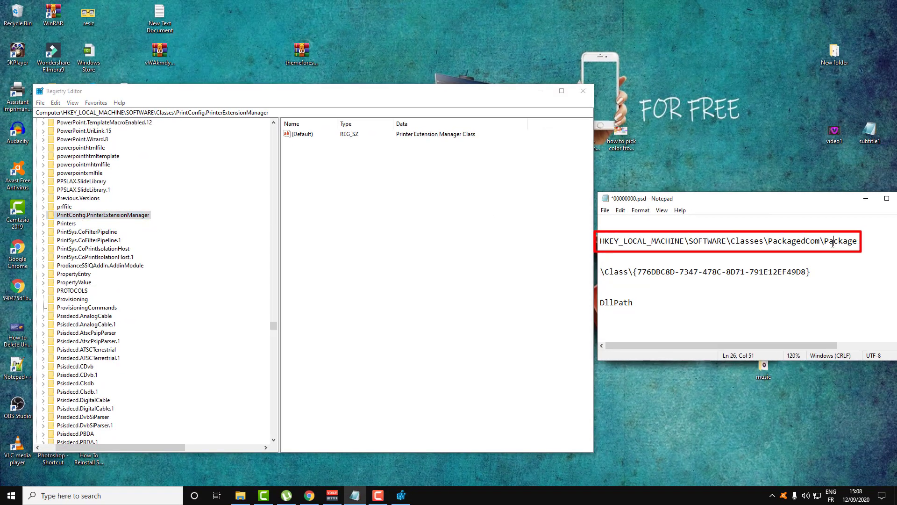
{"action": "left_click_drag", "start_coordinate": [833, 243], "coordinate": [612, 244]}
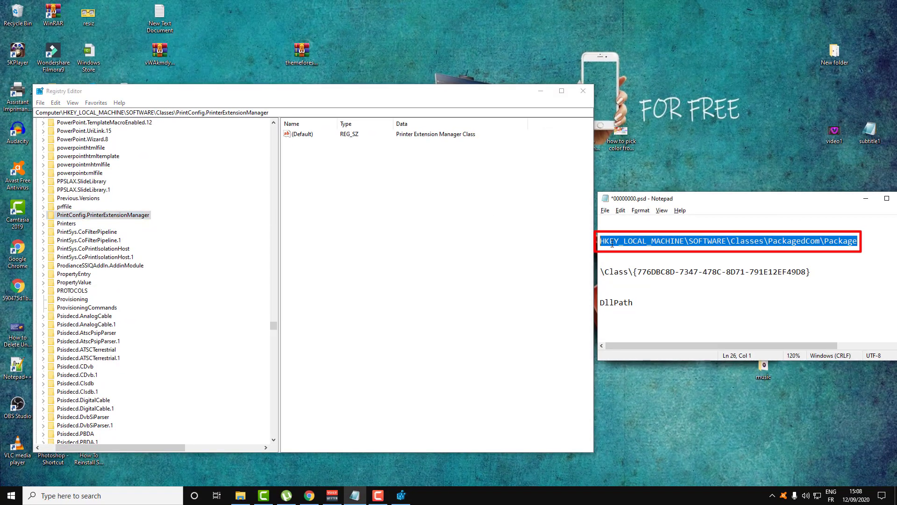
{"action": "left_click", "coordinate": [321, 113]}
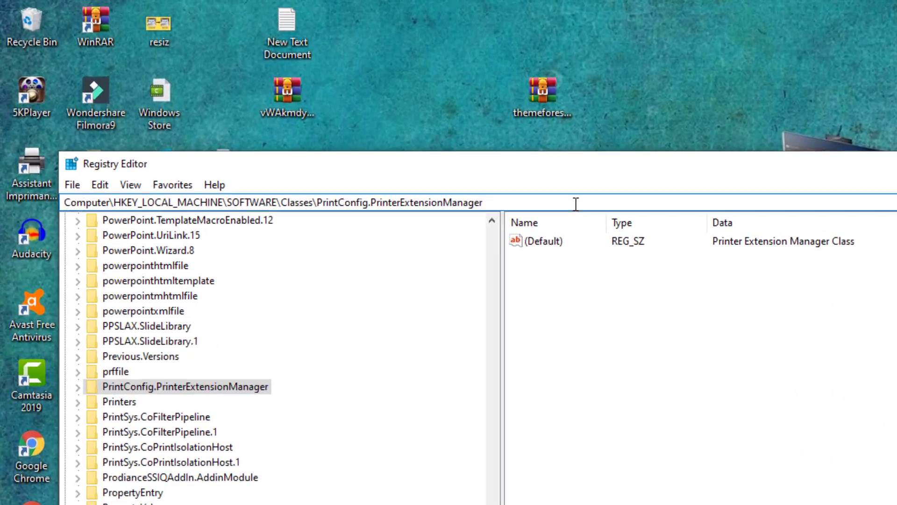
{"action": "left_click_drag", "start_coordinate": [380, 135], "coordinate": [1, 137]}
{"action": "type", "text": "HKEY_LOCAL_MACHINE\\SOFTWARE\\Classes\\PackagedCom\\Package"}
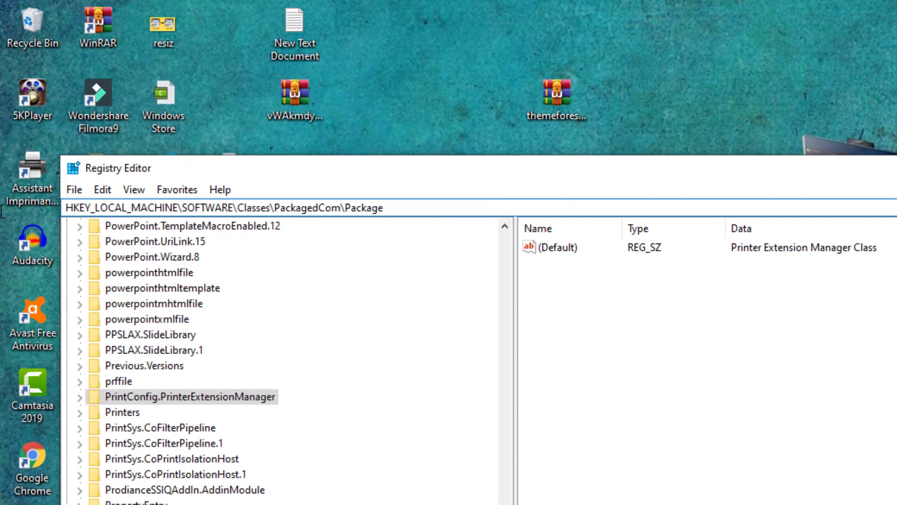
{"action": "key", "text": "Return"}
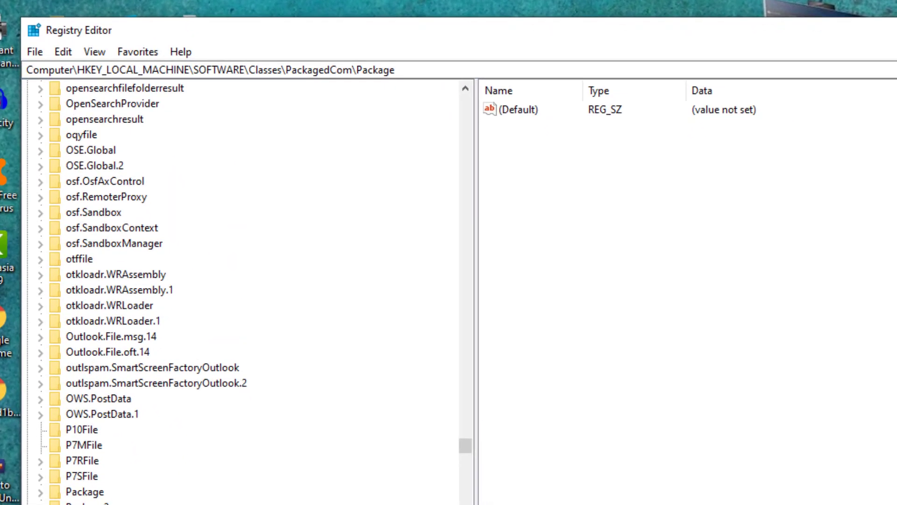
Step: Select Microsoft.SkypeApp and expand it and its Class subkey to show both GUID subkeys
{"action": "scroll", "coordinate": [198, 364], "scroll_direction": "down", "scroll_amount": 4}
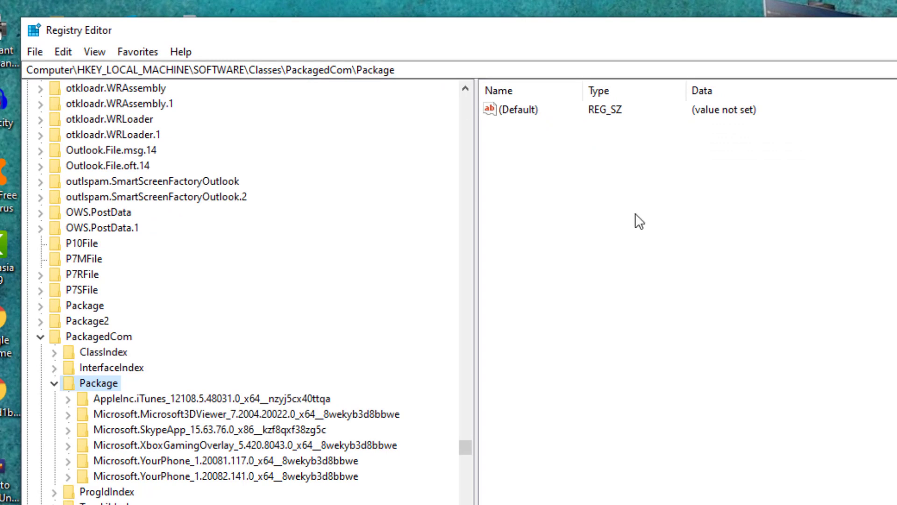
{"action": "left_click", "coordinate": [420, 75]}
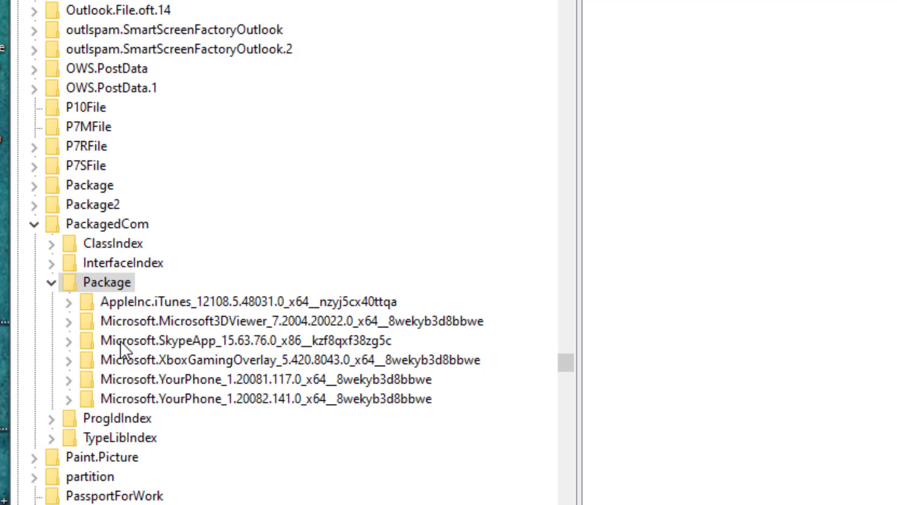
{"action": "left_click", "coordinate": [119, 343]}
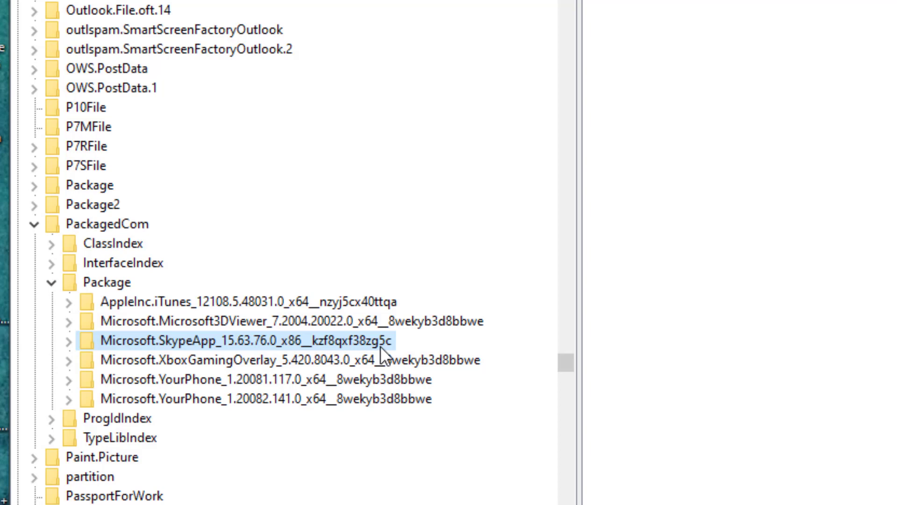
{"action": "left_click", "coordinate": [69, 342]}
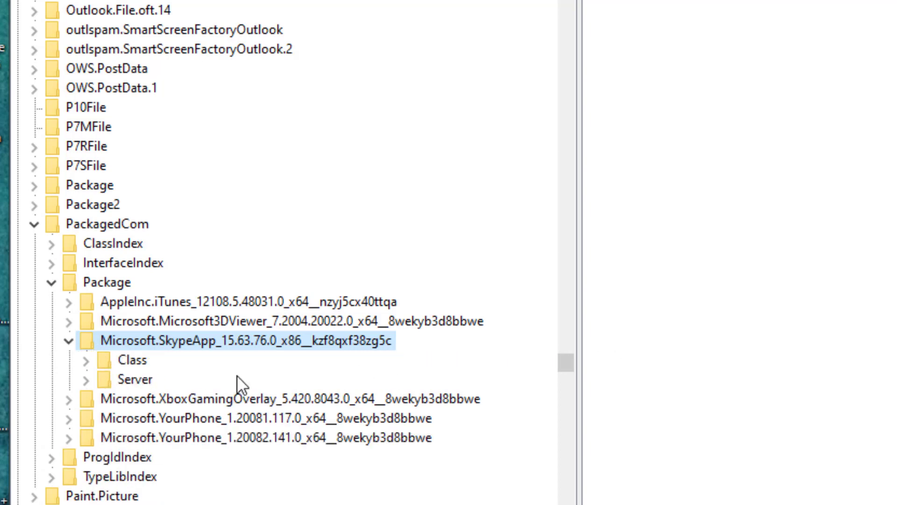
{"action": "left_click", "coordinate": [87, 360]}
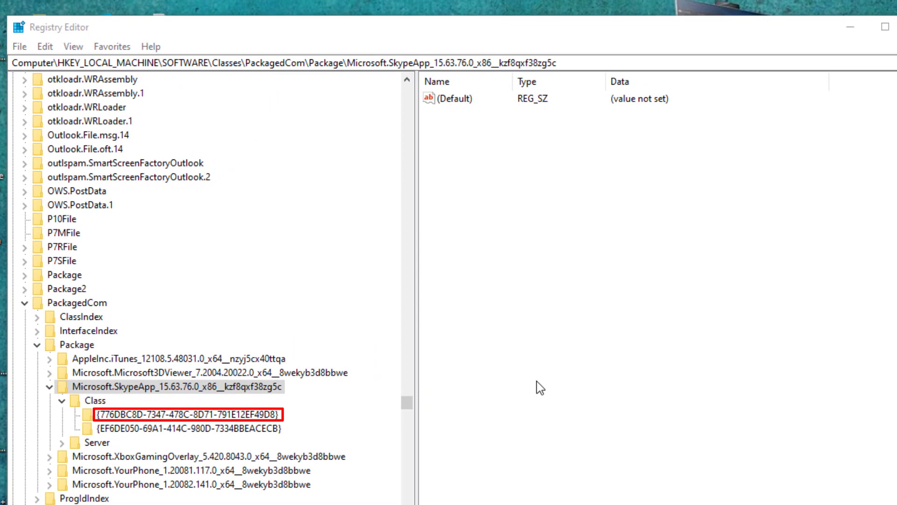
Step: Open the {776DBC8D-7347-478C-8D71-791E12EF49D8} key and select its DllPath value Skype\SkypeContext.dll
{"action": "left_click", "coordinate": [255, 414]}
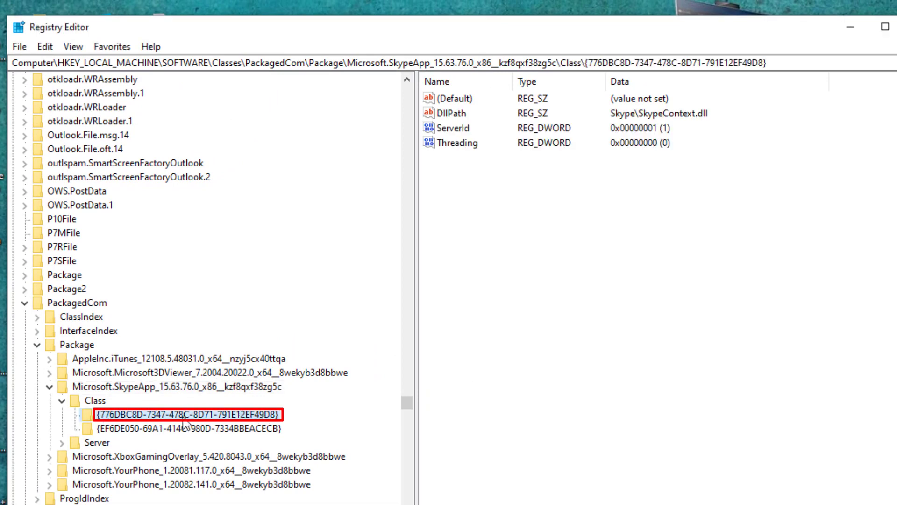
{"action": "left_click_drag", "start_coordinate": [476, 163], "coordinate": [395, 73]}
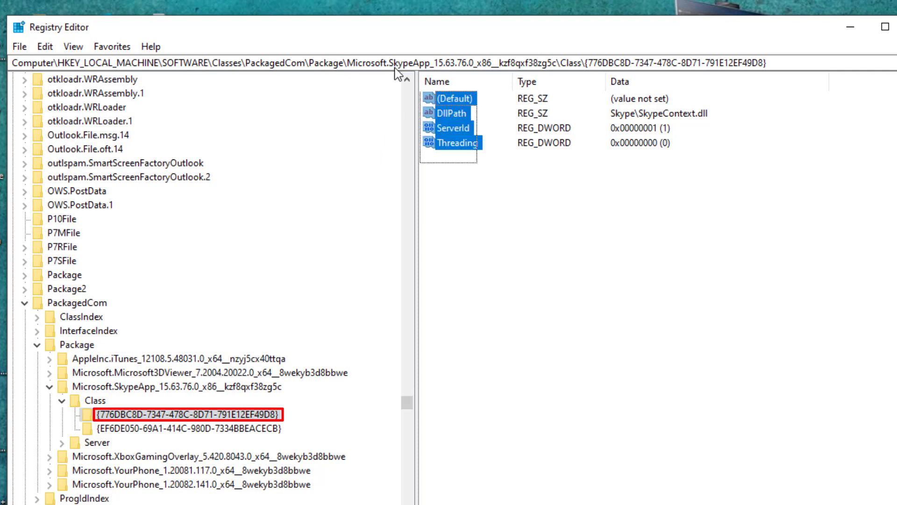
{"action": "left_click", "coordinate": [467, 161]}
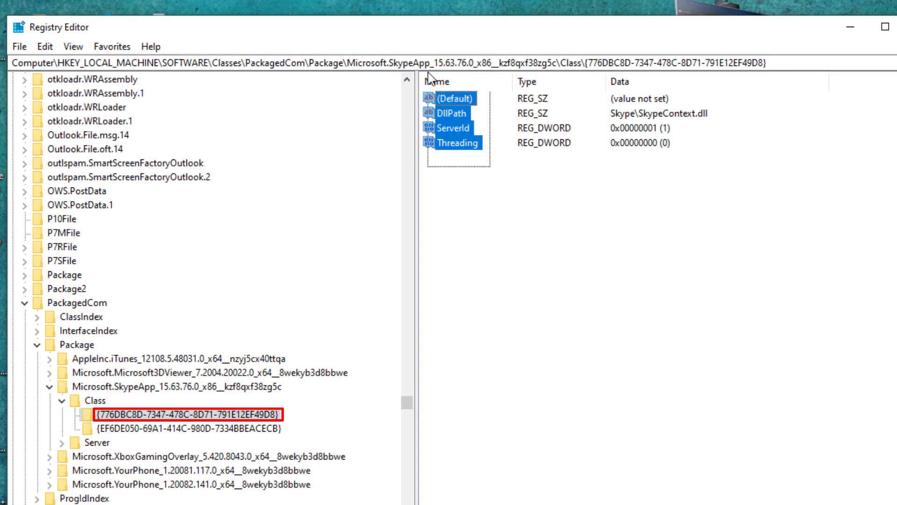
{"action": "left_click_drag", "start_coordinate": [429, 74], "coordinate": [430, 79]}
{"action": "left_click", "coordinate": [491, 198]}
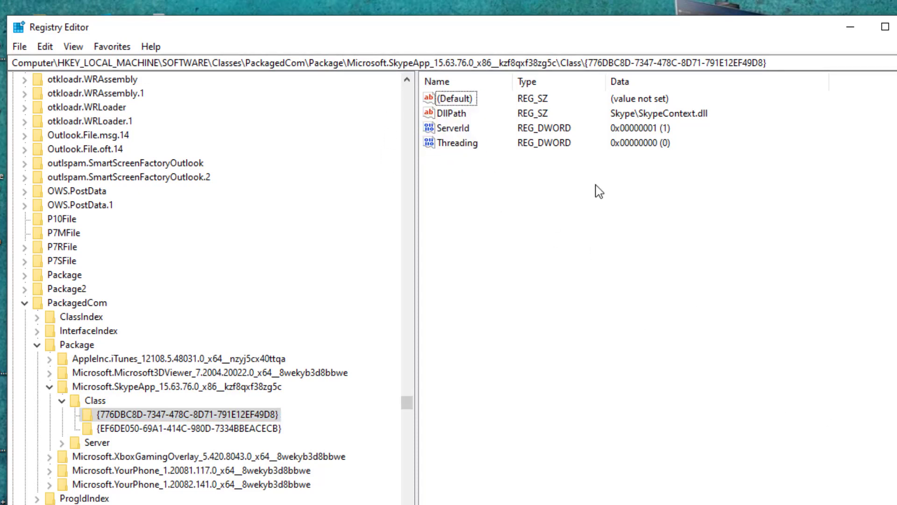
{"action": "left_click", "coordinate": [446, 117]}
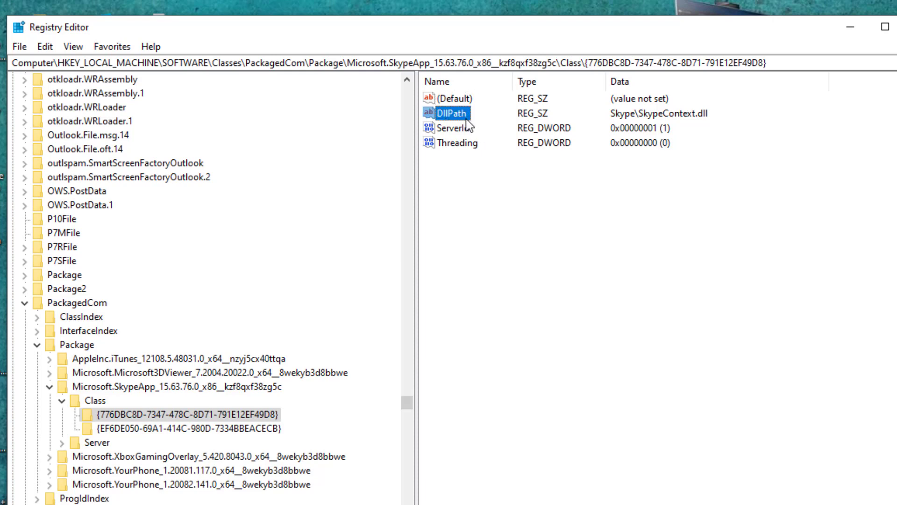
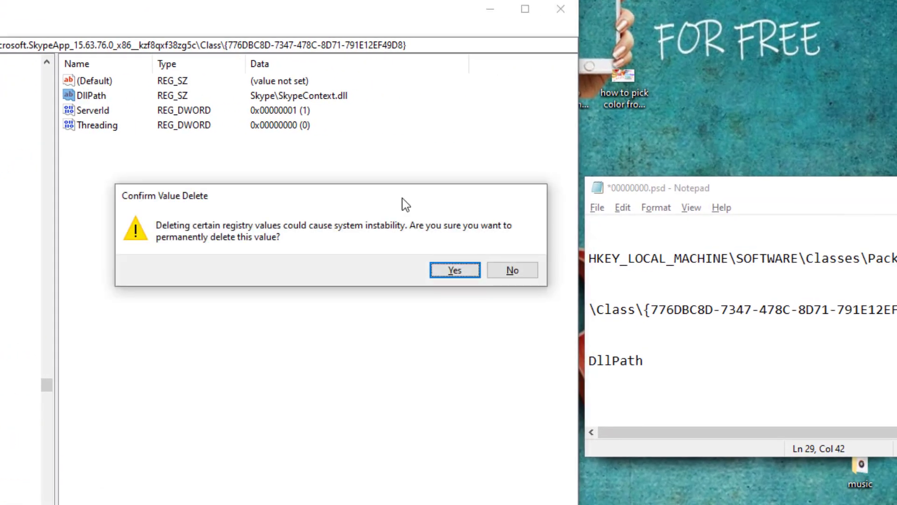
Step: Confirm deletion of the Skype key's DllPath value and close Registry Editor
{"action": "left_click", "coordinate": [454, 271]}
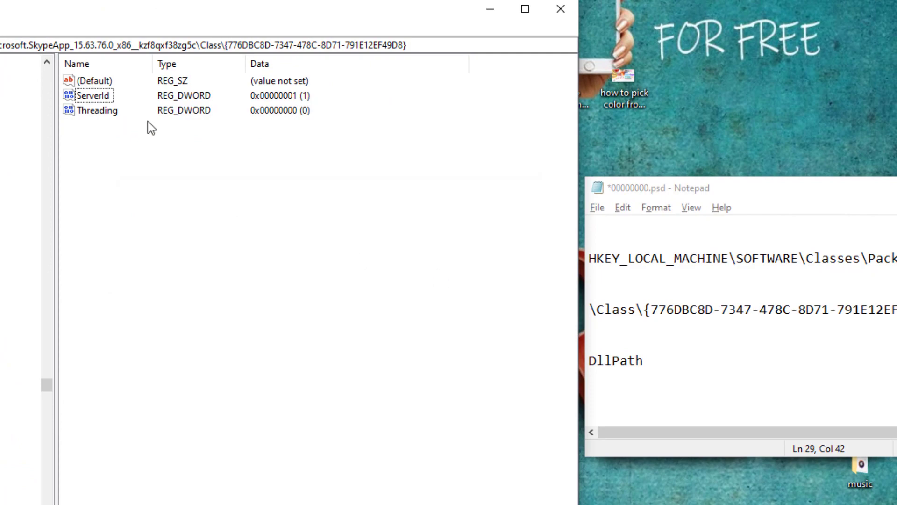
{"action": "left_click", "coordinate": [565, 13]}
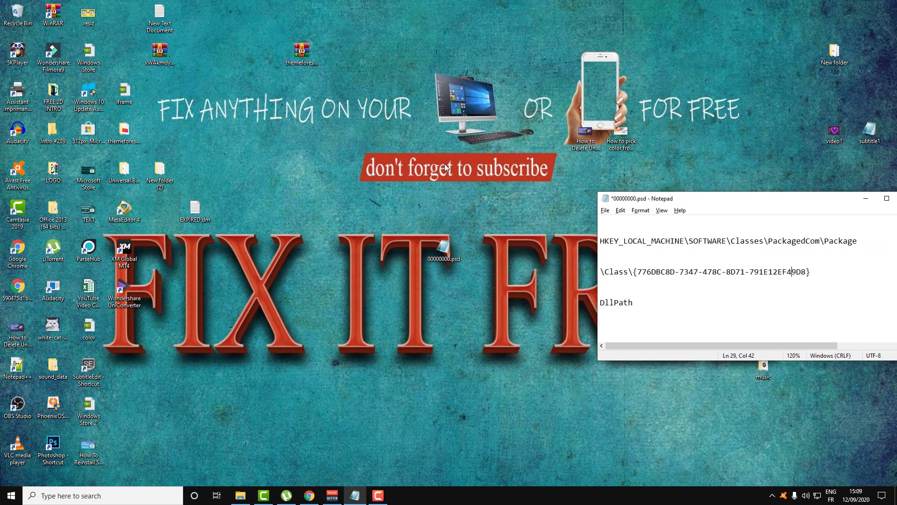
{"action": "right_click", "coordinate": [300, 59]}
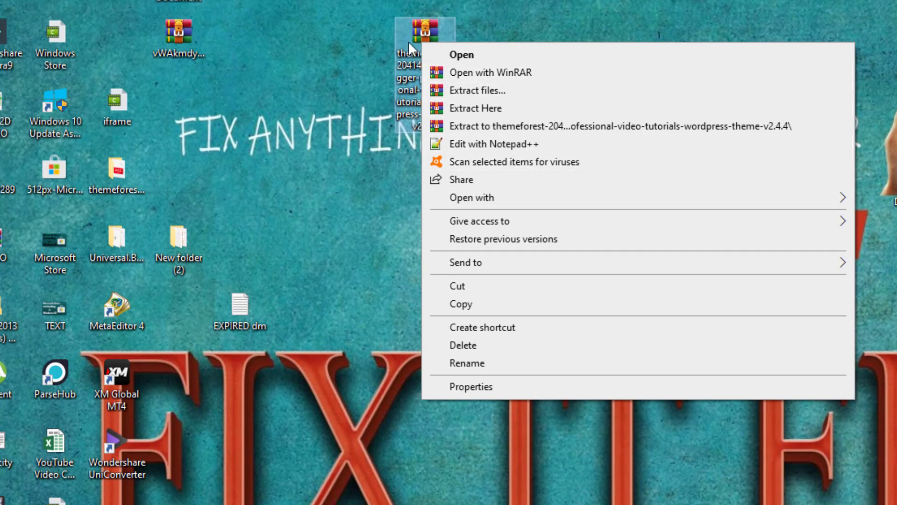
{"action": "key", "text": "Escape"}
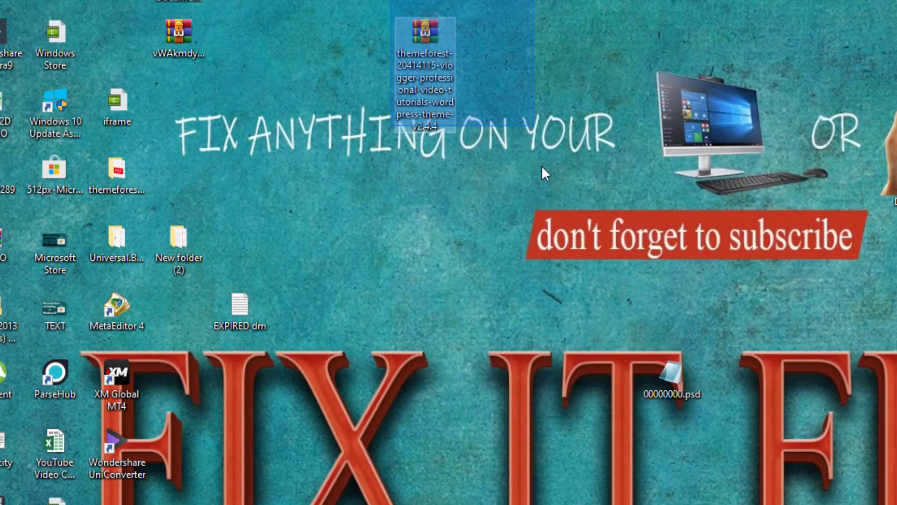
{"action": "right_click", "coordinate": [423, 48]}
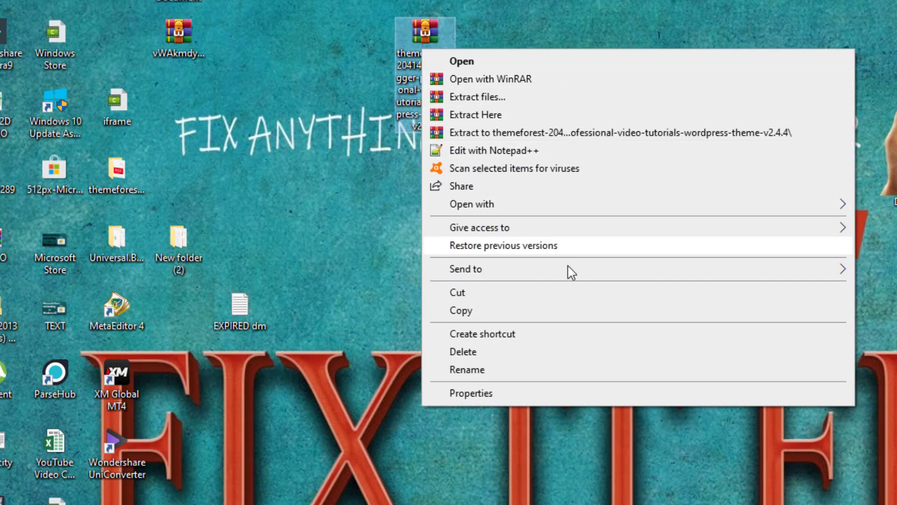
{"action": "left_click", "coordinate": [615, 21]}
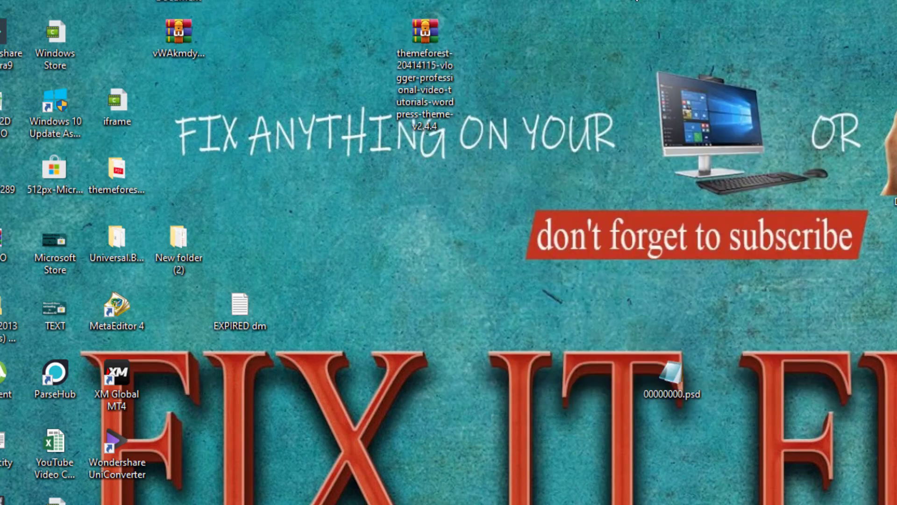